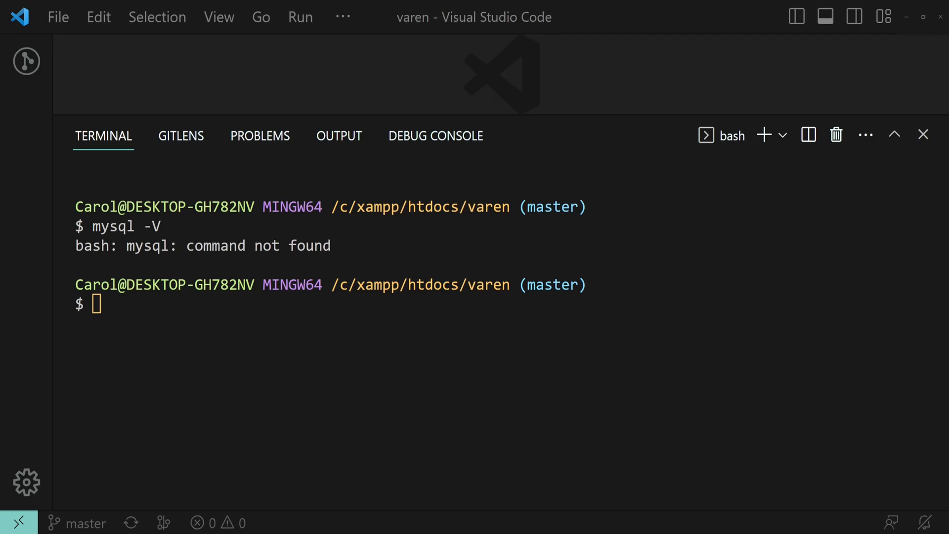
Reach the Environment Variables window via Start search 'env' and select the system Path variable
click(489, 322)
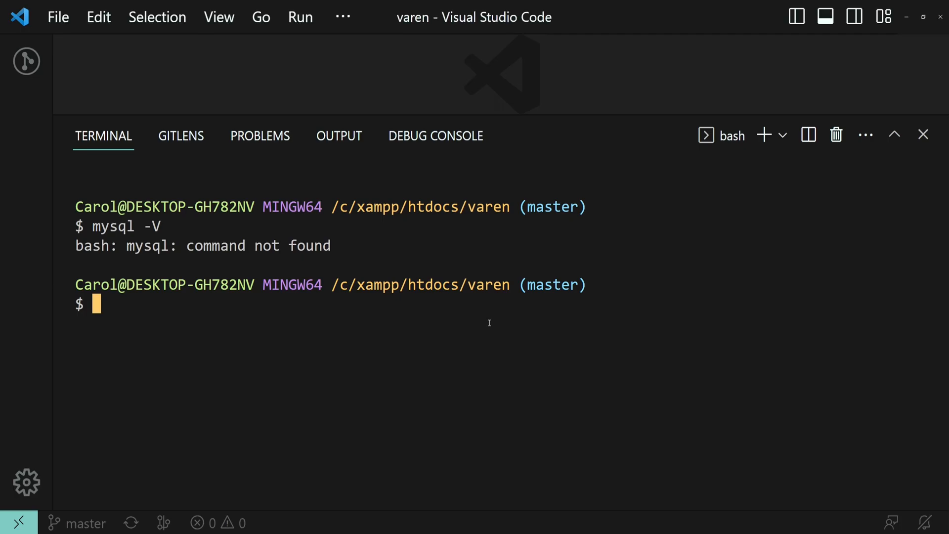
key(super)
text(env)
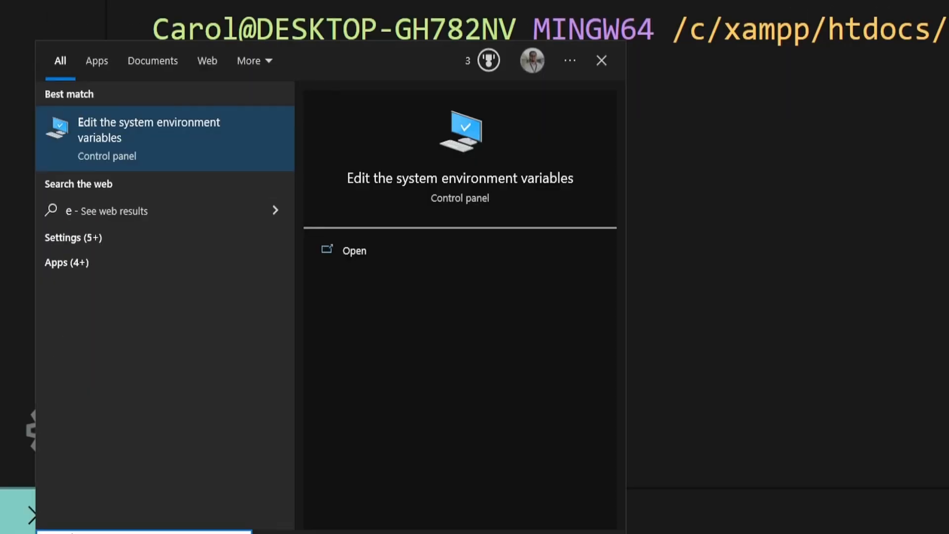
click(147, 135)
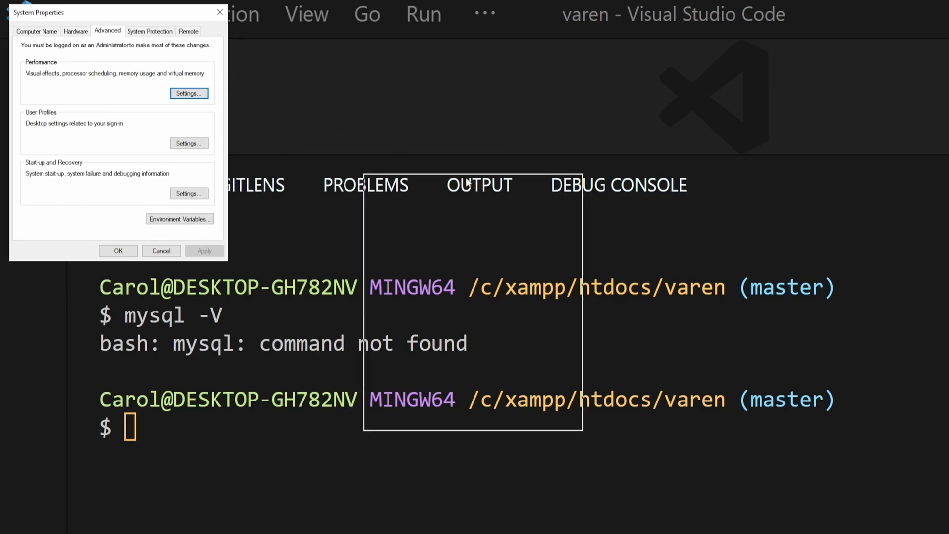
drag(108, 16, 460, 179)
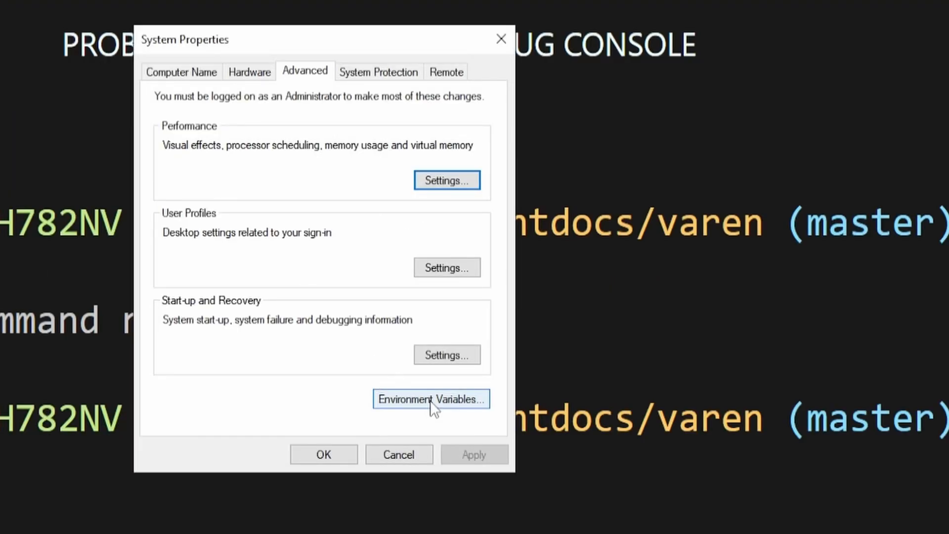
click(433, 407)
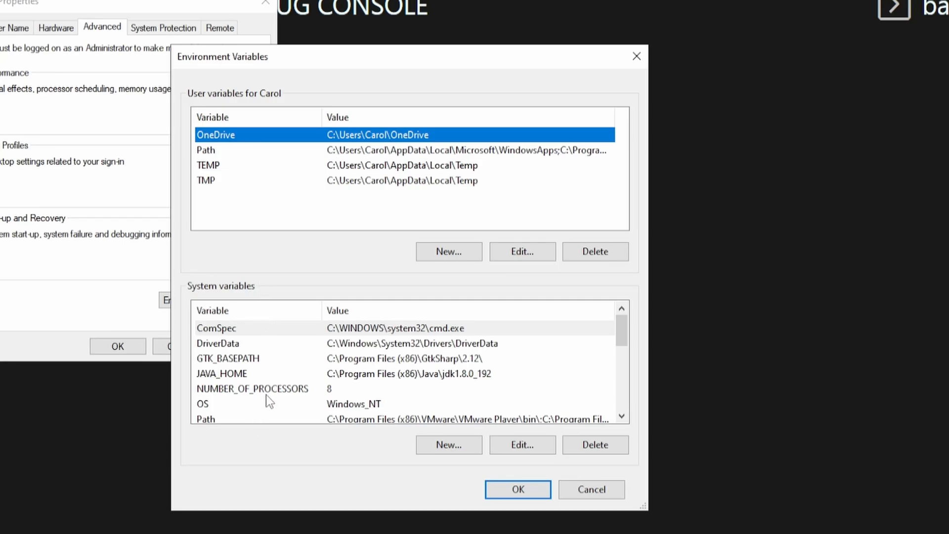
scroll(267, 395, down, 1)
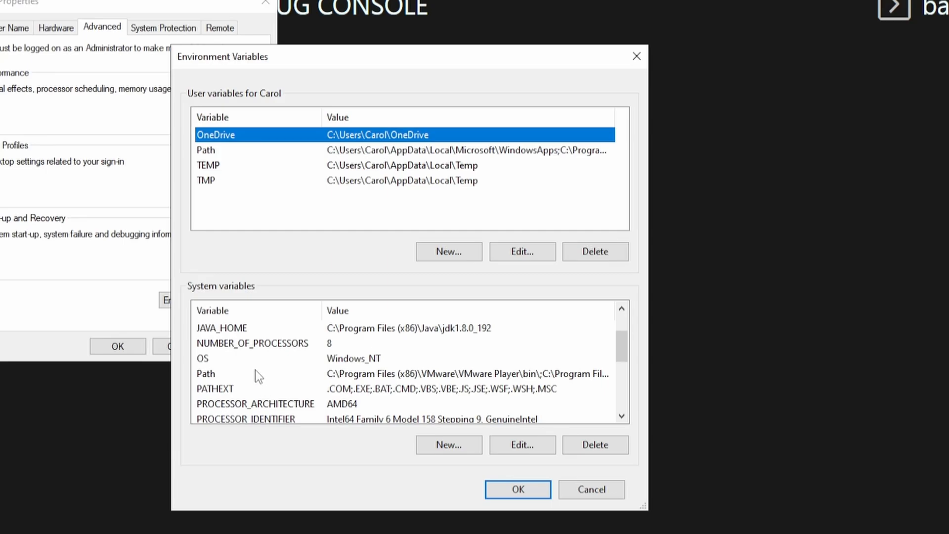
click(256, 373)
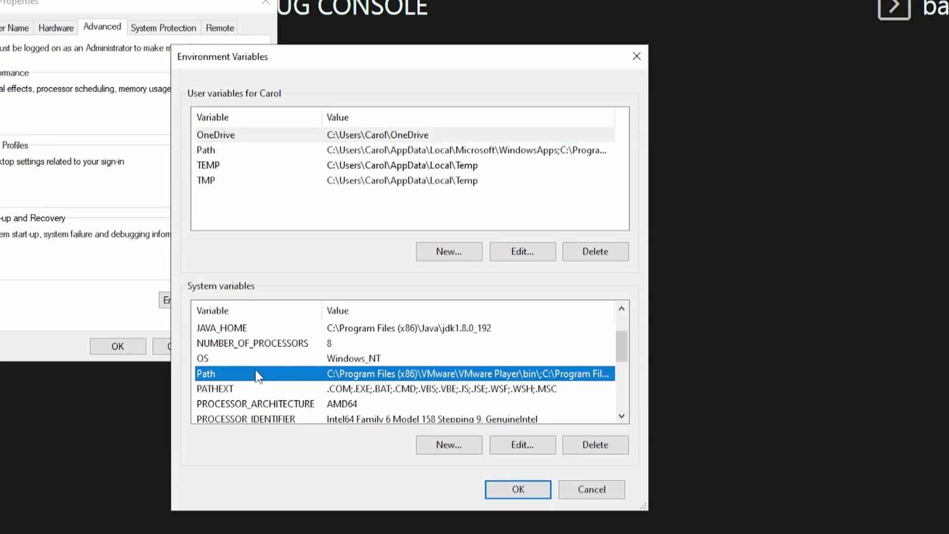
Add C:\xampp\mysql\bin as a new Path entry, replacing the wrong MySQL Server path, and save
click(529, 450)
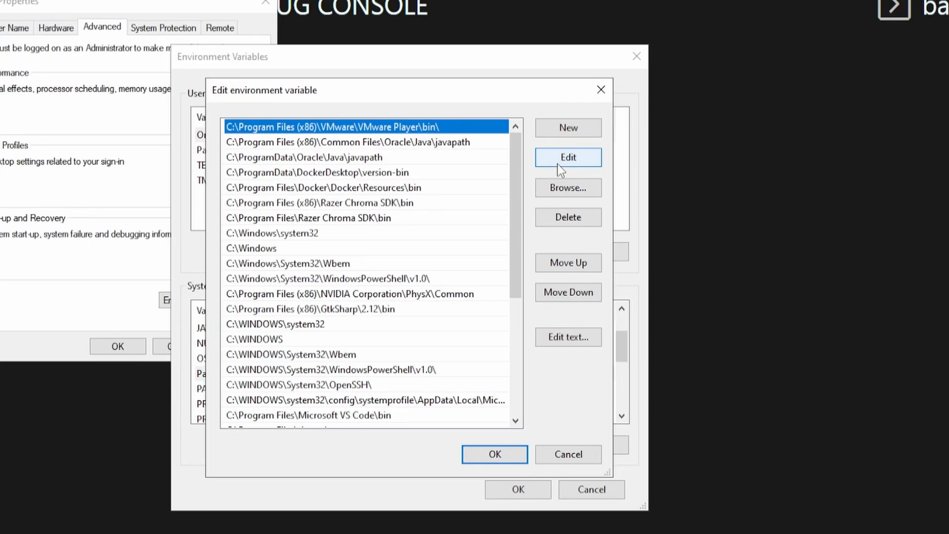
click(568, 130)
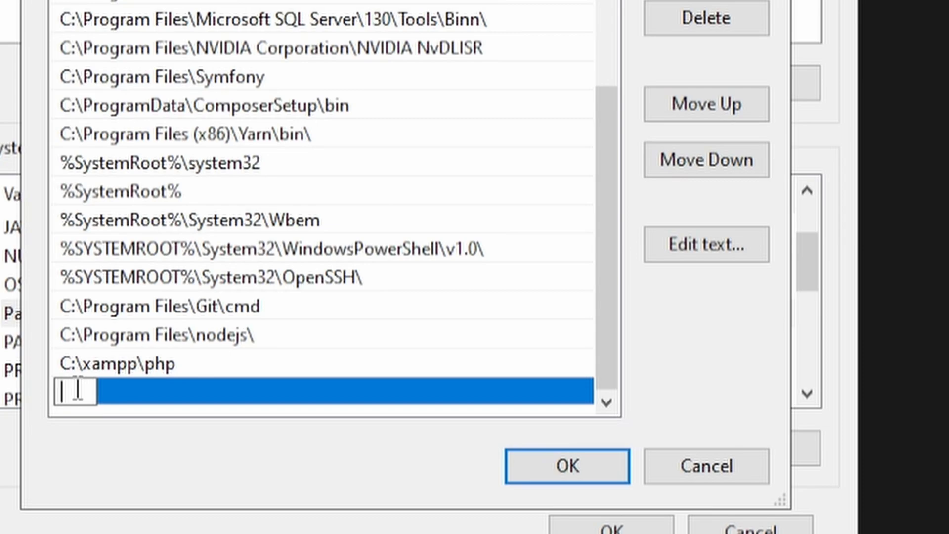
text(C:)
text(\Pr)
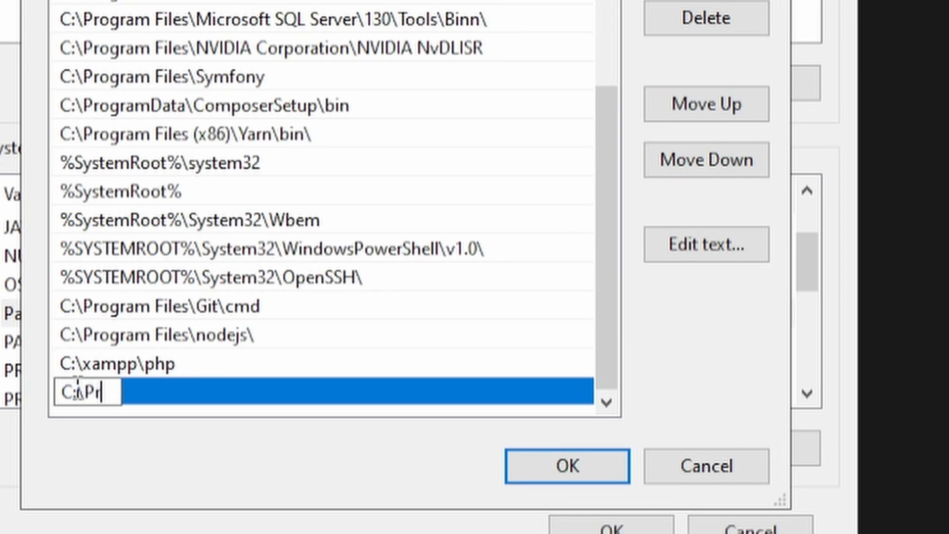
text(ogram Files)
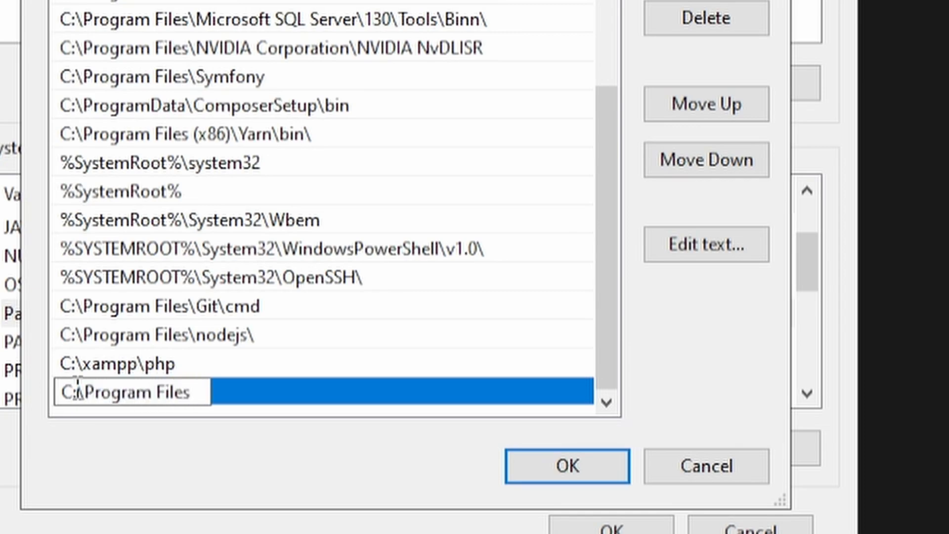
text(\MySQL)
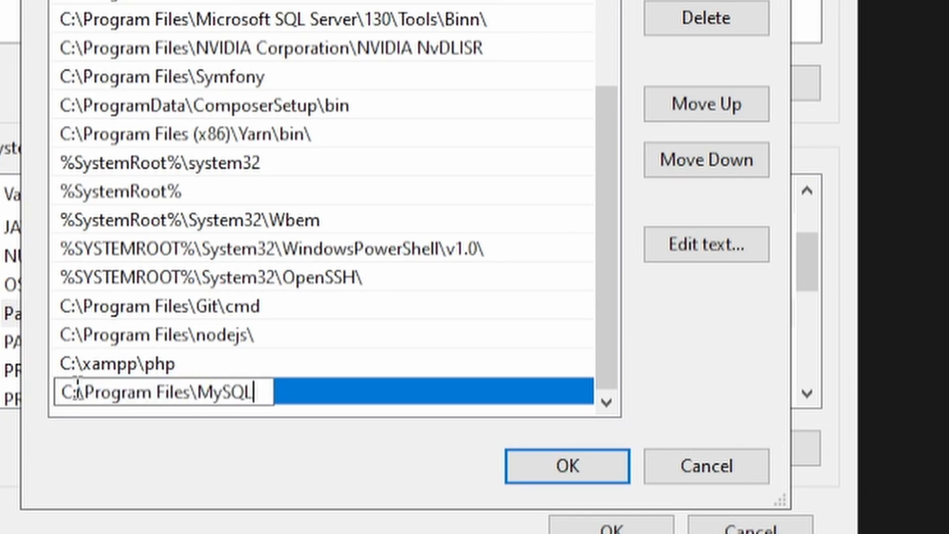
text(\My)
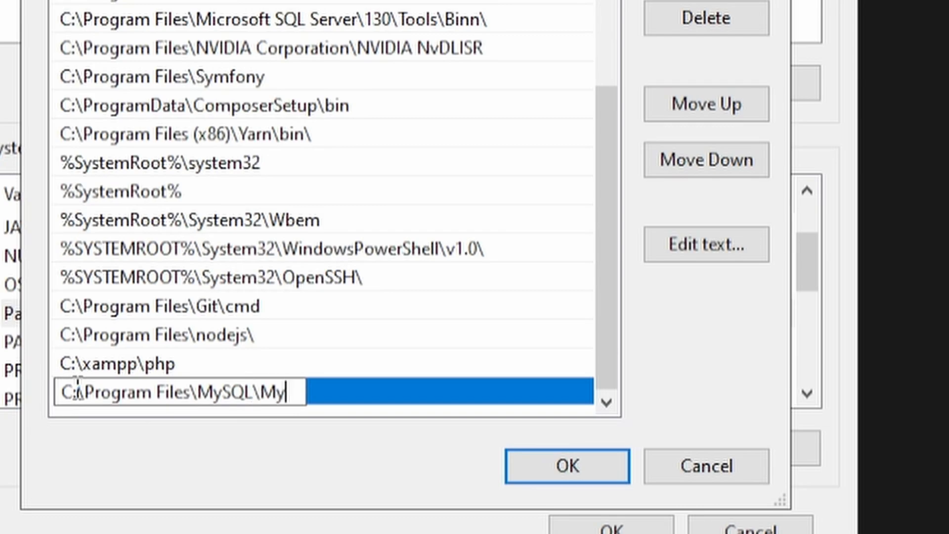
text(SQL Server)
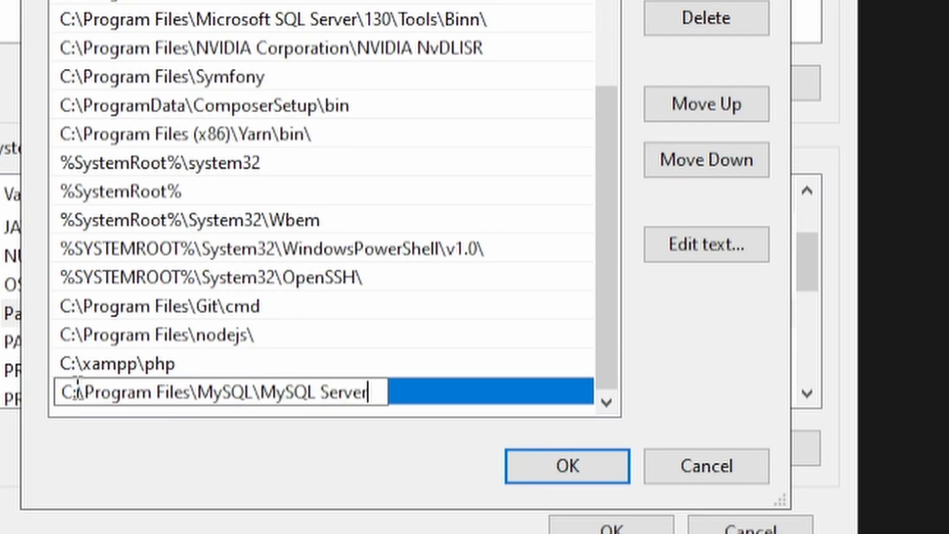
text( 8.0)
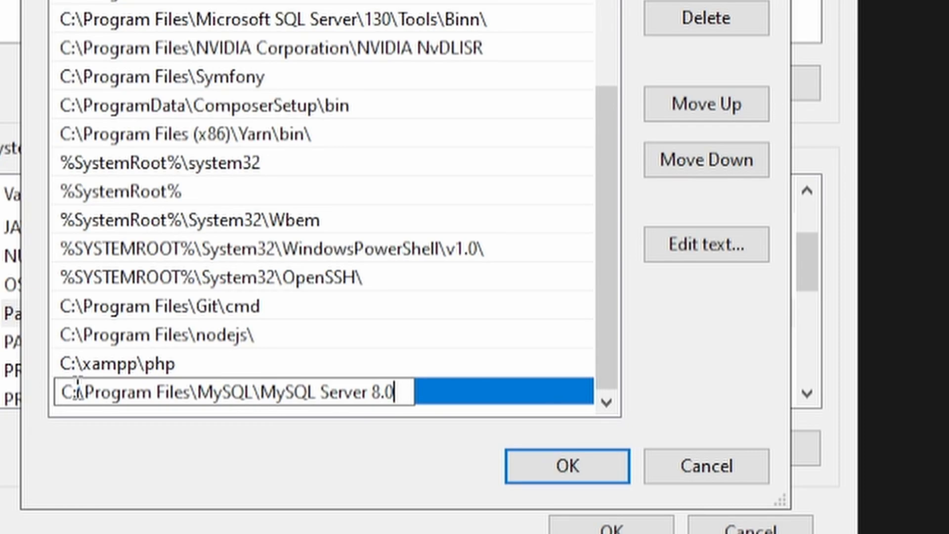
text(\bin)
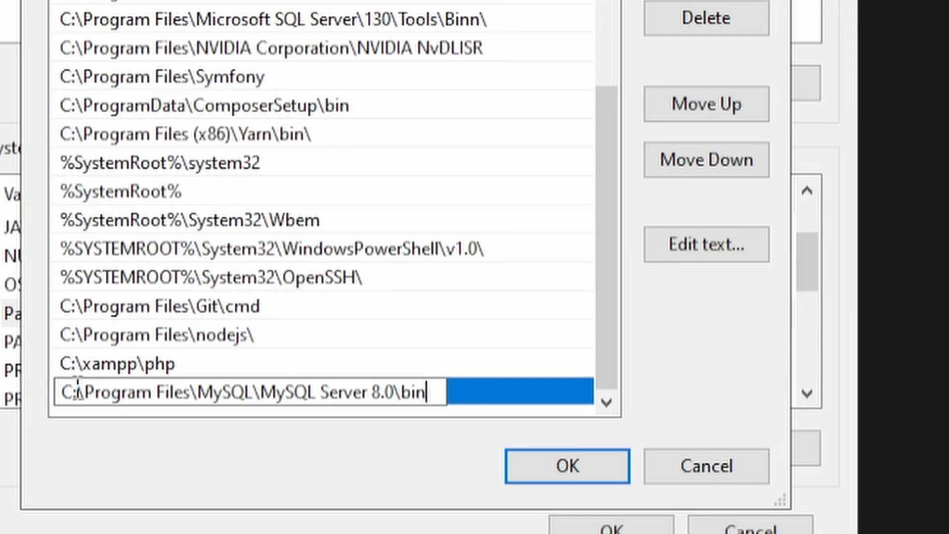
key(ctrl+a)
key(BackSpace)
text(C)
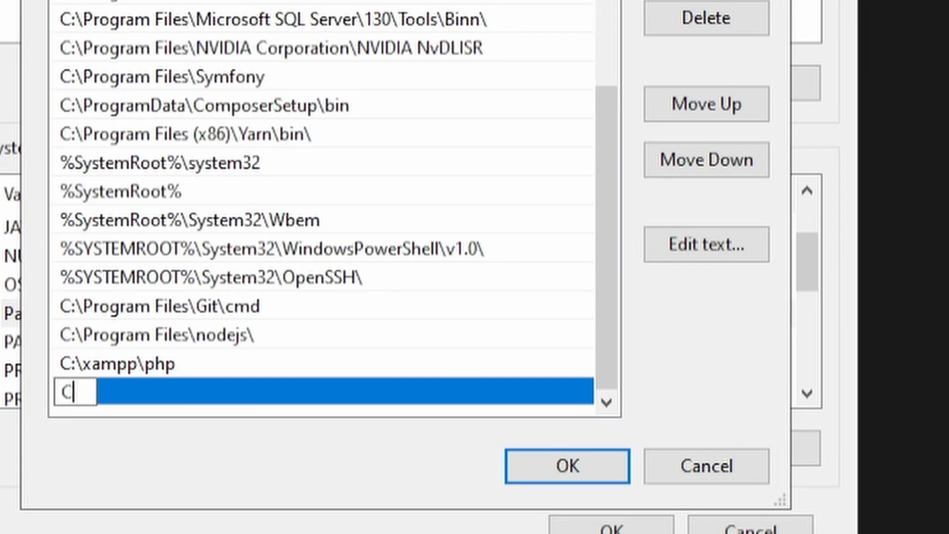
text(:\xampp)
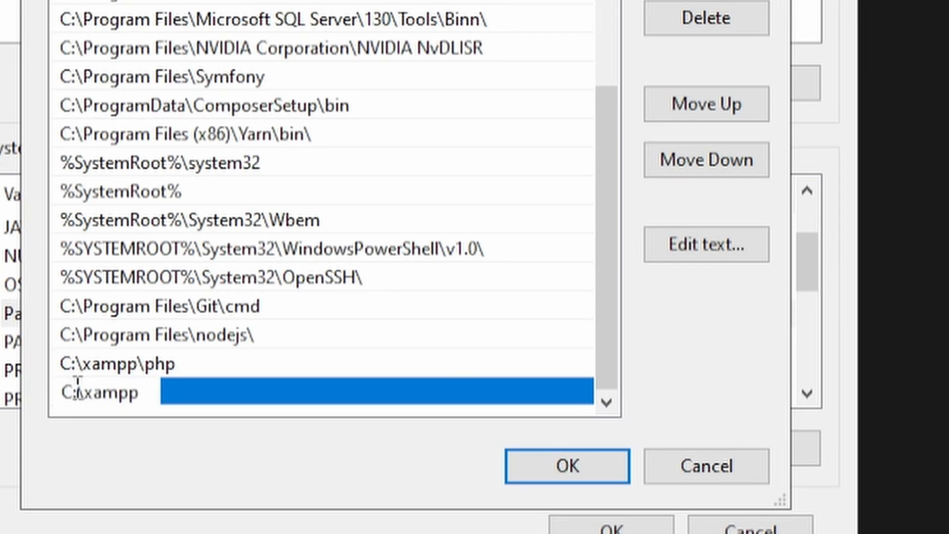
text(\m)
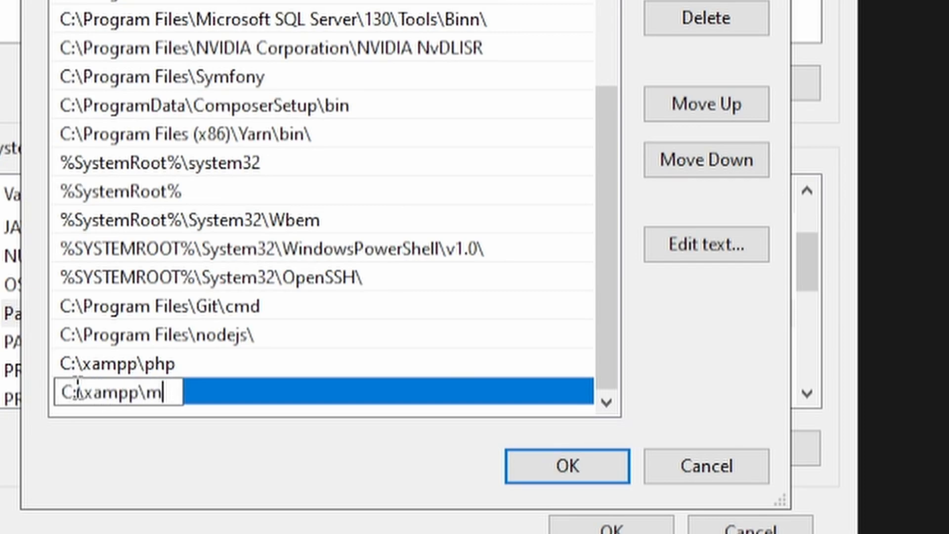
text(ysql\bin)
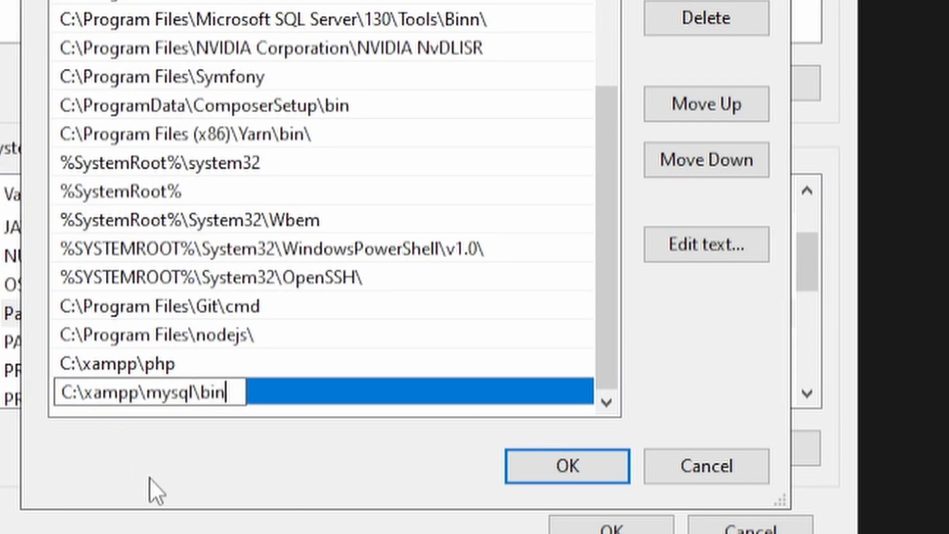
click(567, 466)
click(611, 525)
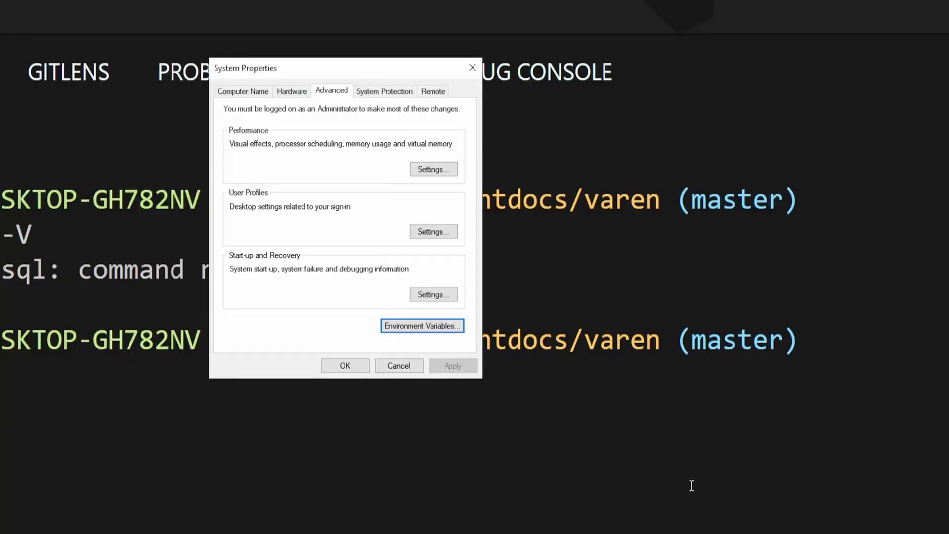
Run mysql -V in the bash terminal to confirm Ver 15.1 Distrib 10.4.24-MariaDB from XAMPP
click(346, 365)
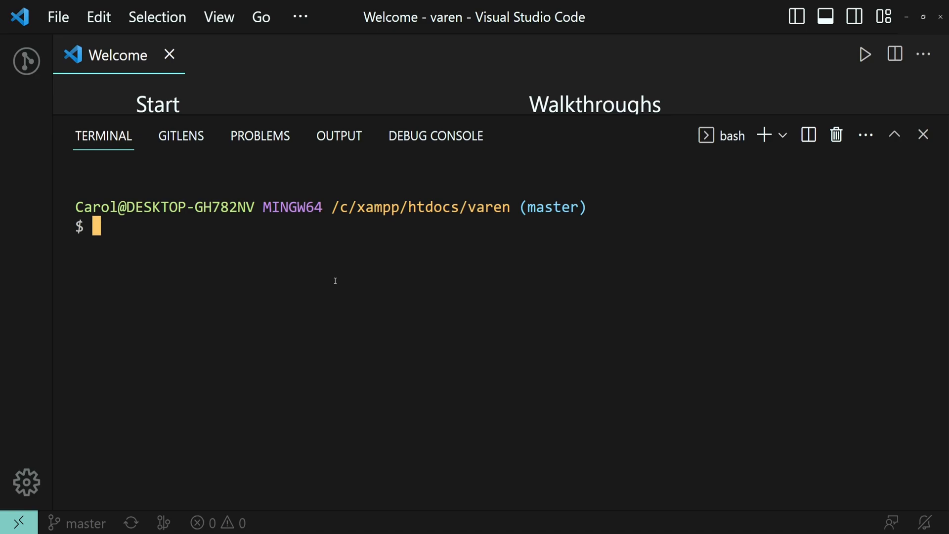
text(mysql -V)
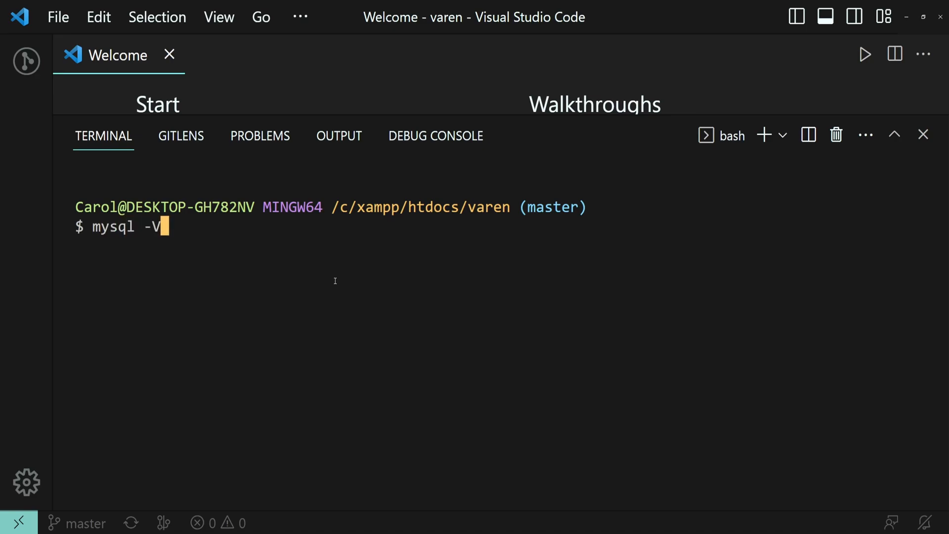
key(Return)
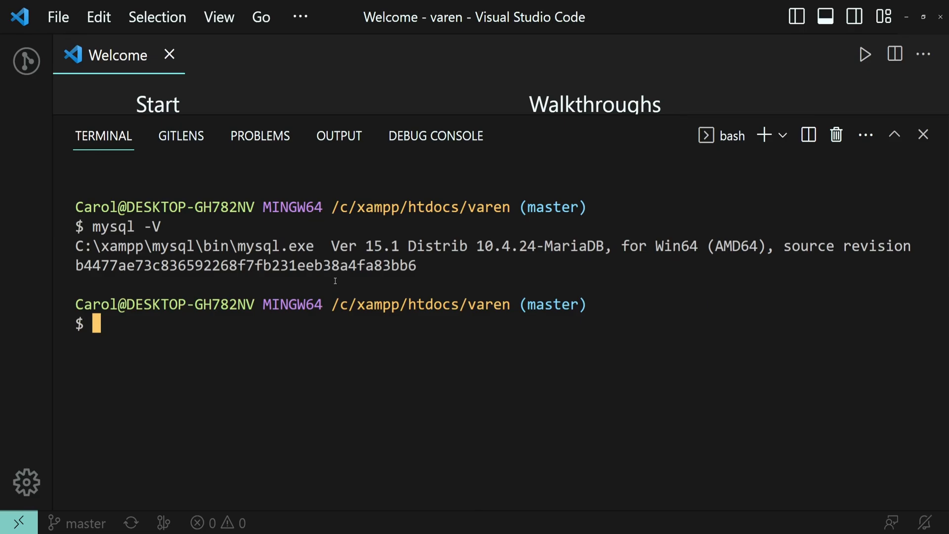
Run mysql -V in an administrator Command Prompt to confirm the same 10.4.24-MariaDB version
key(super)
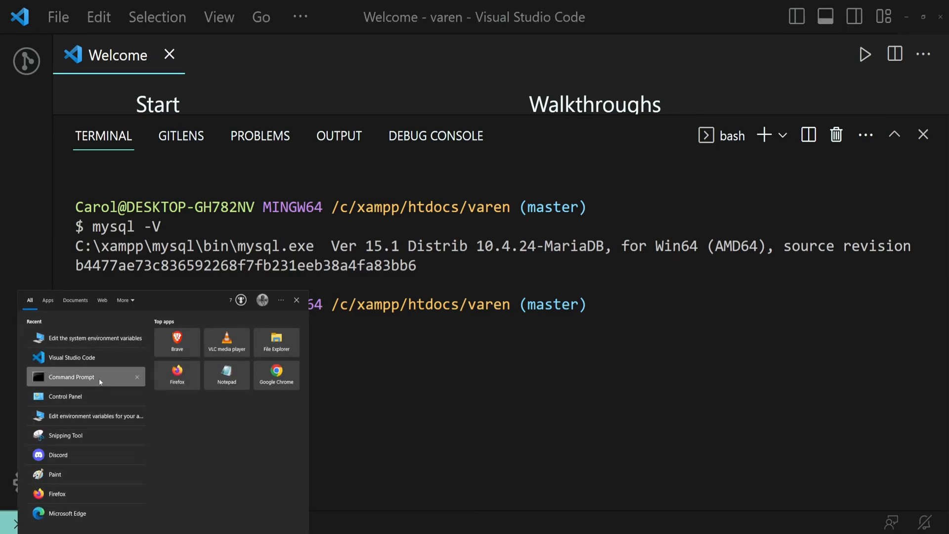
click(99, 379)
text(mysql -V)
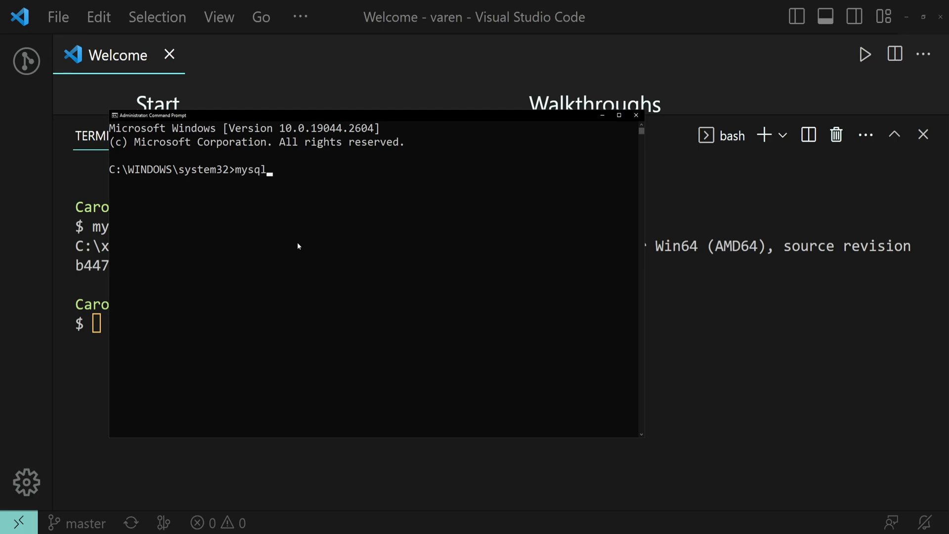
key(Return)
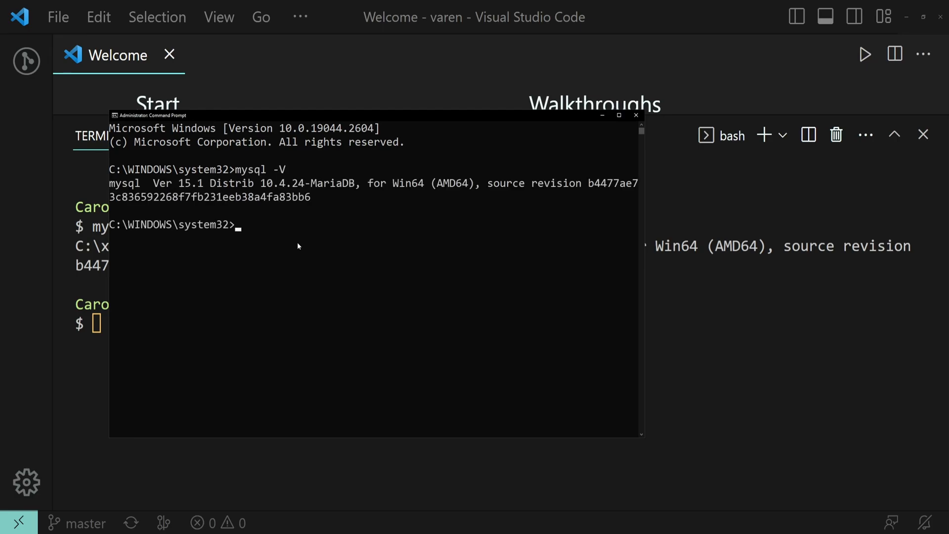